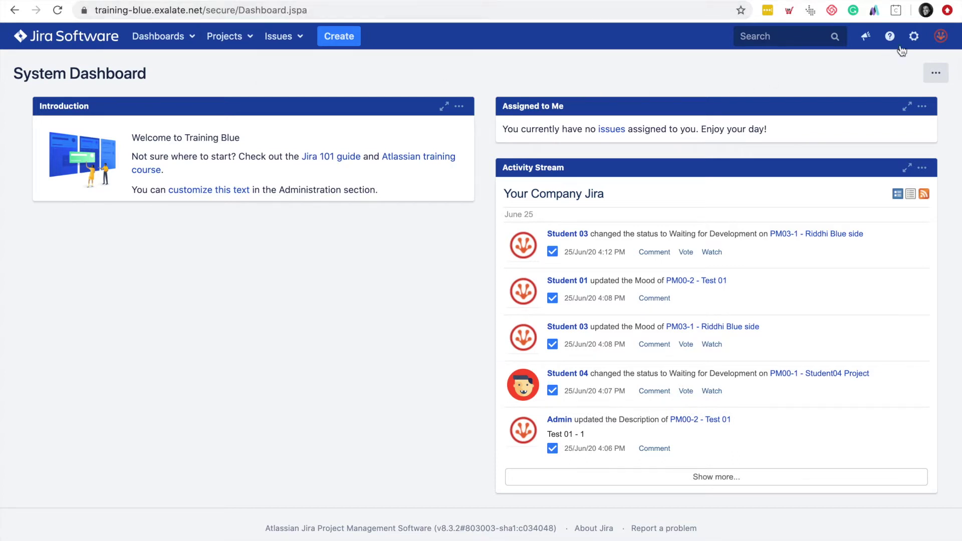
On Blue Jira, go from Manage apps to Exalate Connections and initiate a new connection.
{"action": "left_click", "coordinate": [913, 36]}
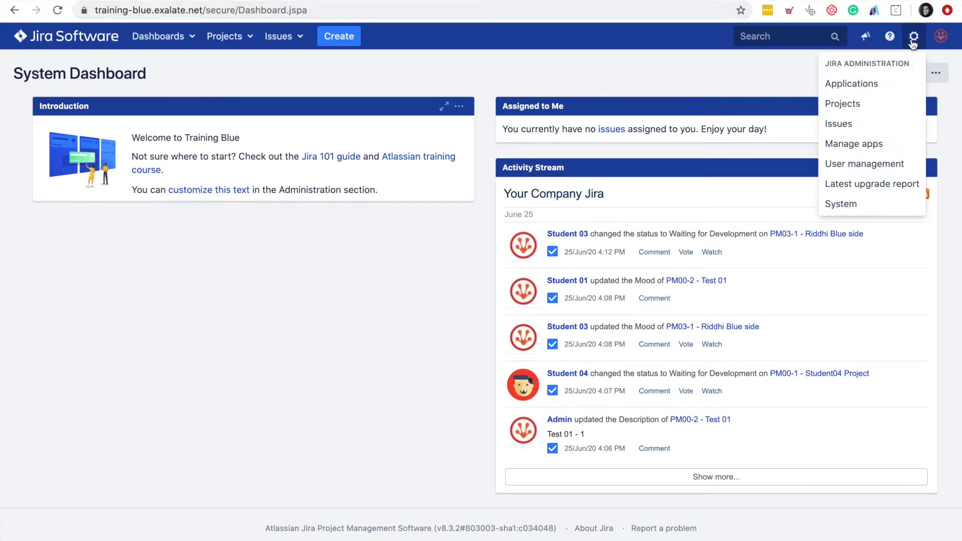
{"action": "left_click", "coordinate": [893, 146]}
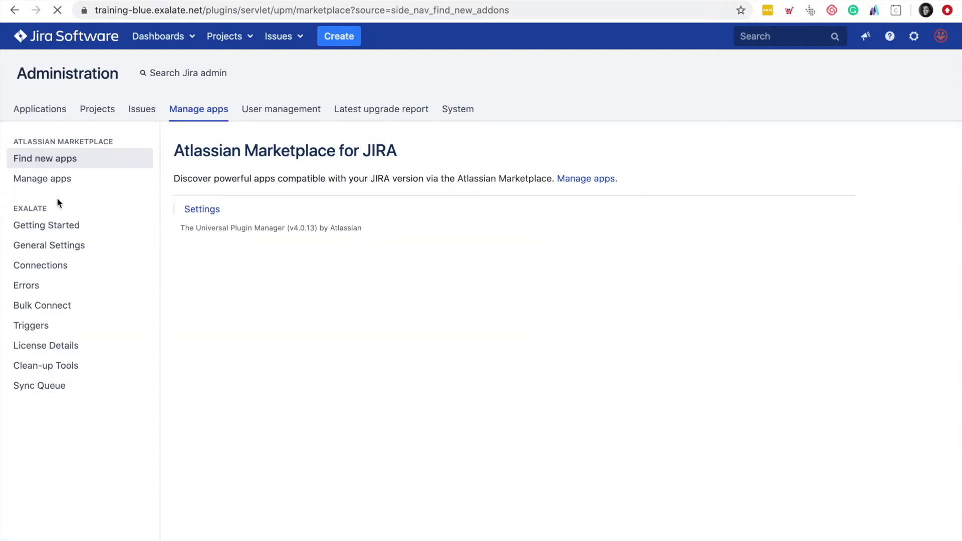
{"action": "left_click", "coordinate": [36, 225]}
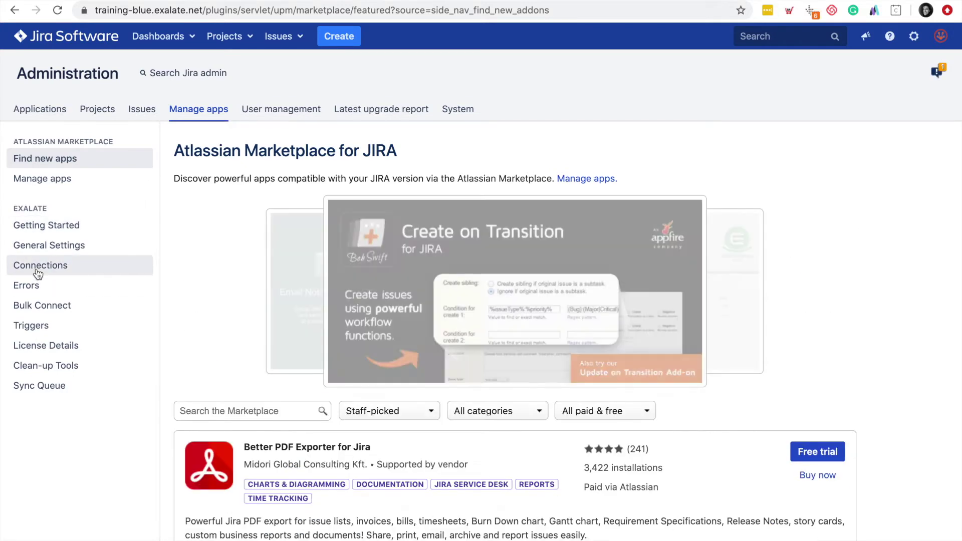
{"action": "left_click", "coordinate": [37, 268]}
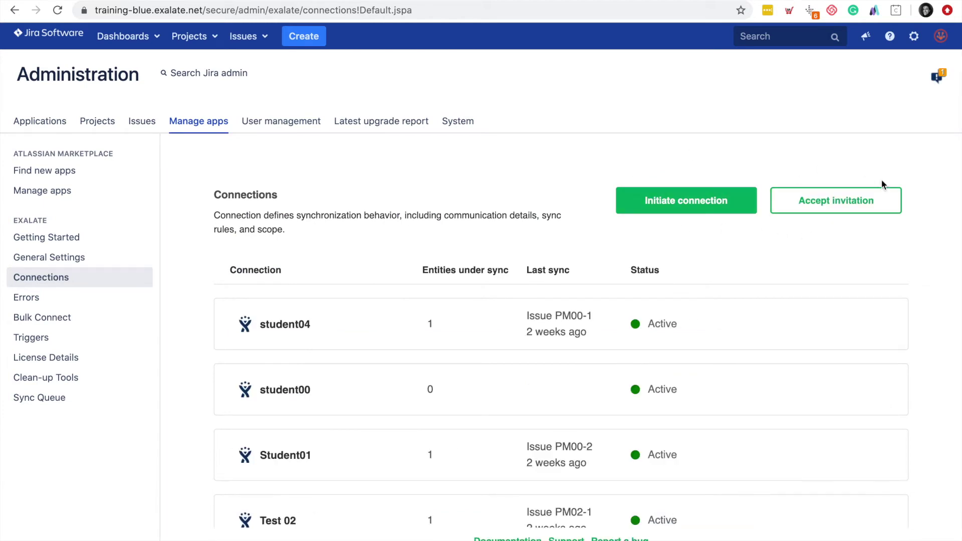
{"action": "left_click", "coordinate": [685, 202]}
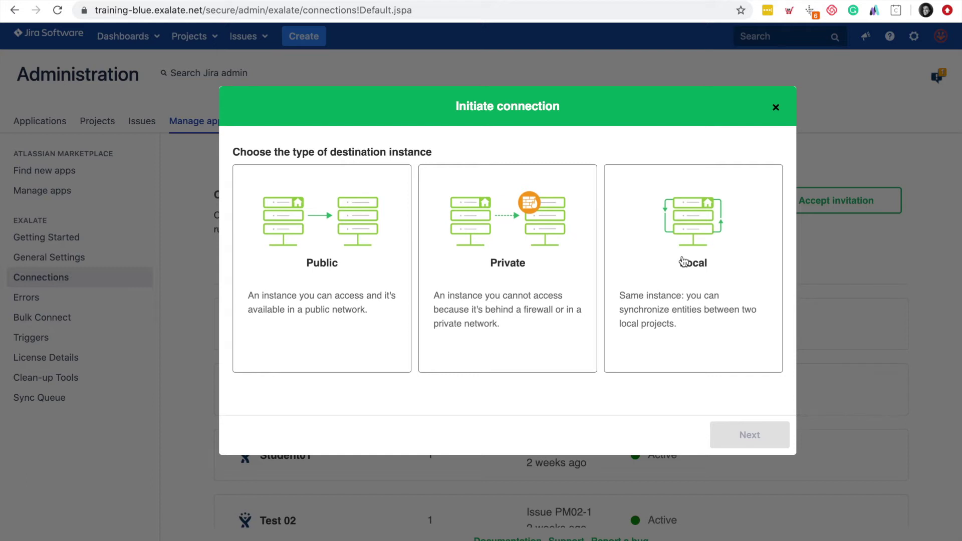
Choose Public as the destination instance type and move to connection details.
{"action": "left_click", "coordinate": [324, 277]}
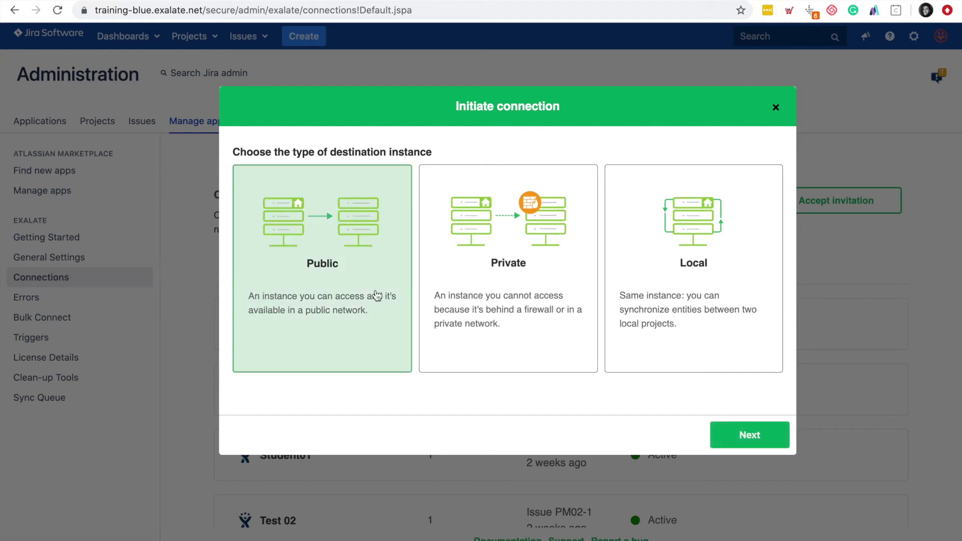
{"action": "left_click", "coordinate": [749, 435]}
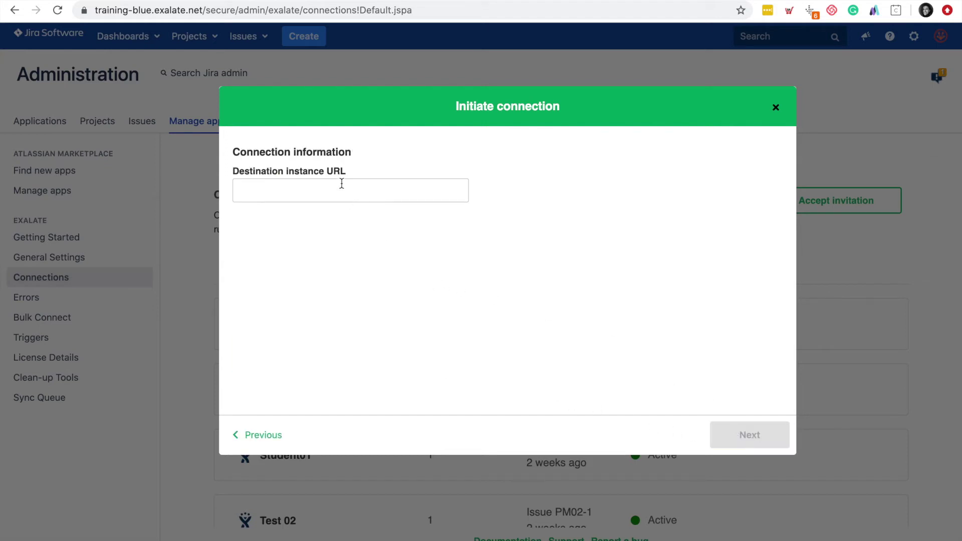
Copy the Red instance address and paste it as the destination URL.
{"action": "key", "text": "ctrl+Tab"}
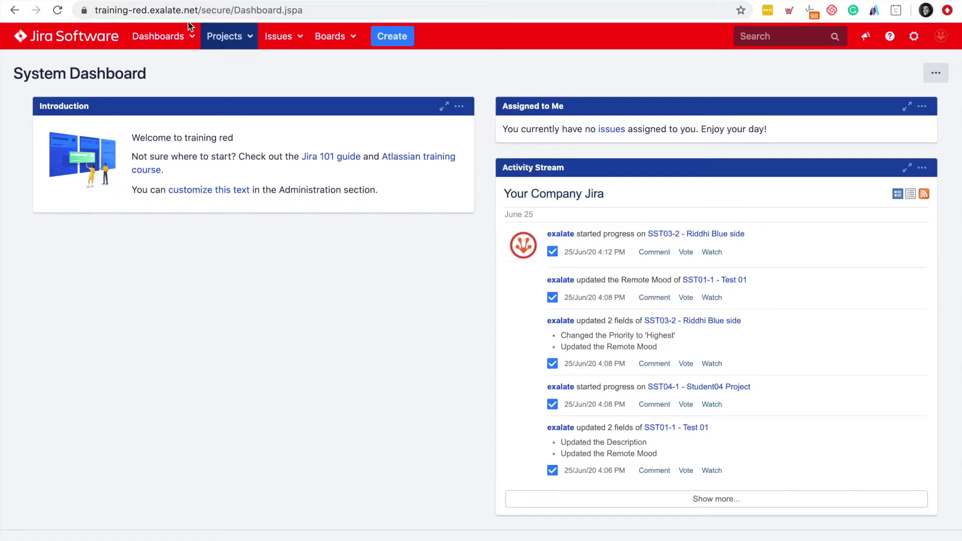
{"action": "left_click", "coordinate": [200, 10]}
{"action": "left_click_drag", "start_coordinate": [200, 10], "coordinate": [86, 11]}
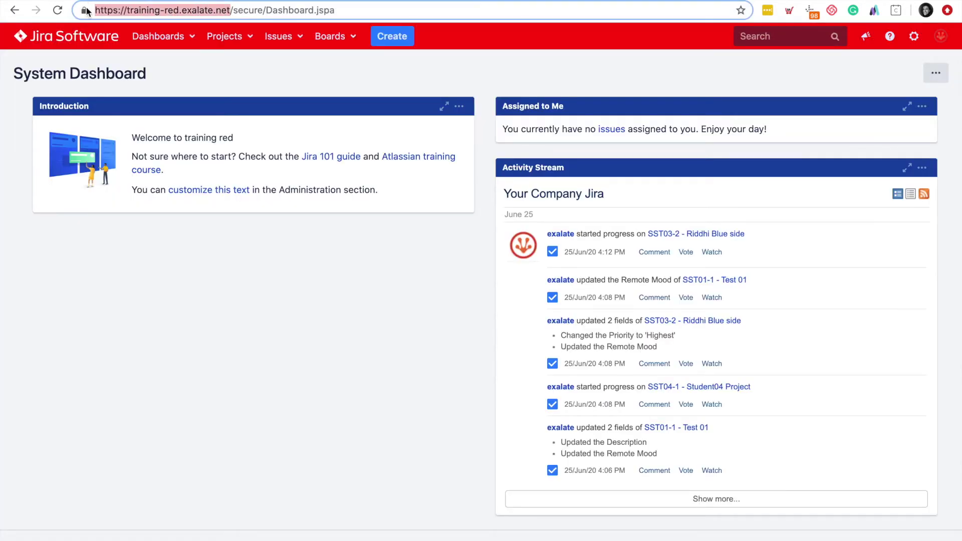
{"action": "key", "text": "ctrl+c"}
{"action": "key", "text": "ctrl+Tab"}
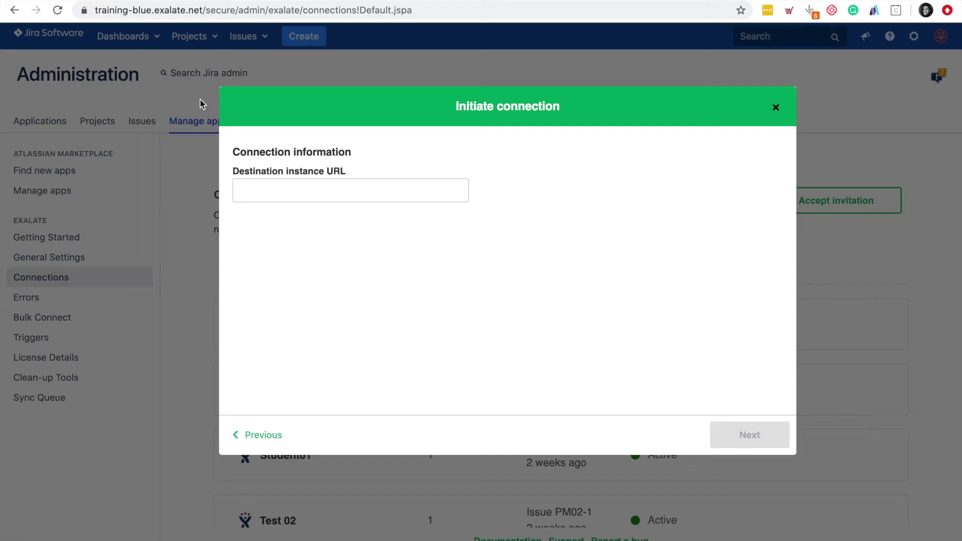
{"action": "left_click", "coordinate": [310, 186]}
{"action": "key", "text": "ctrl+v"}
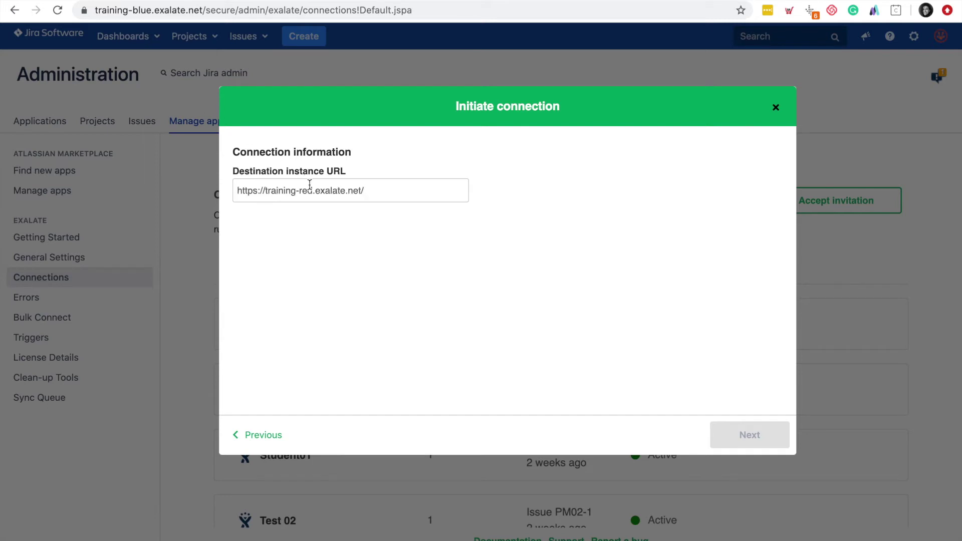
Name the sides Blue Jira and Red Jira, describe it Demo 01, and continue.
{"action": "left_click", "coordinate": [299, 243]}
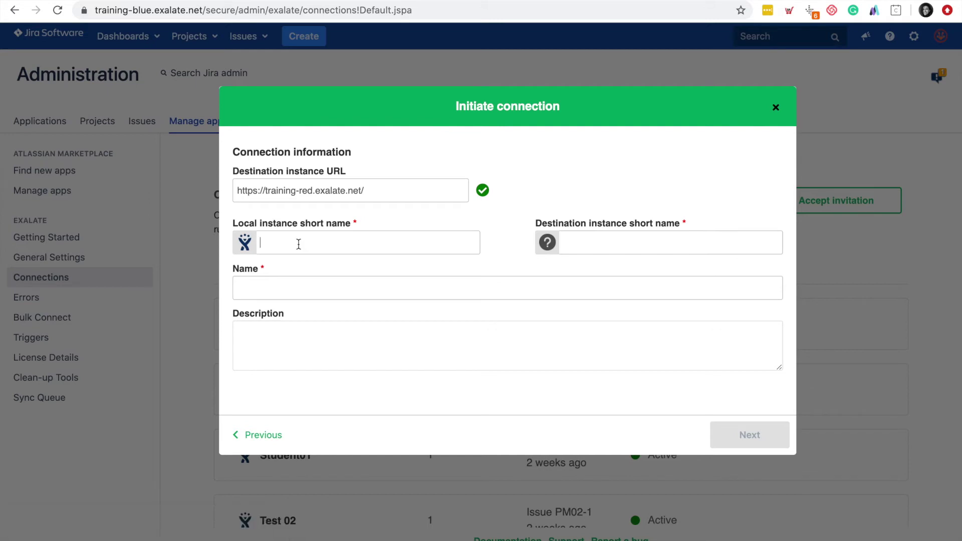
{"action": "type", "text": "Blue Jira"}
{"action": "left_click", "coordinate": [600, 250]}
{"action": "type", "text": "R"}
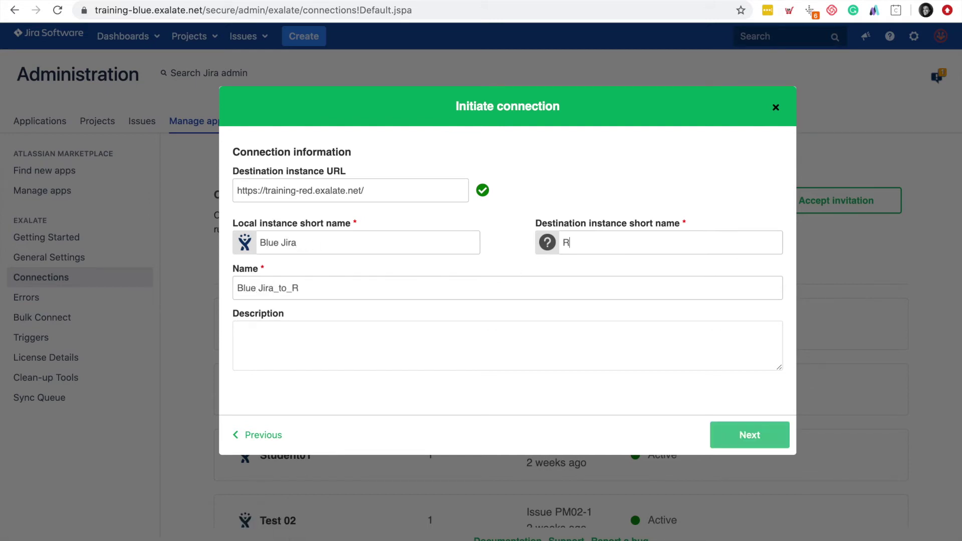
{"action": "type", "text": "ed Jira"}
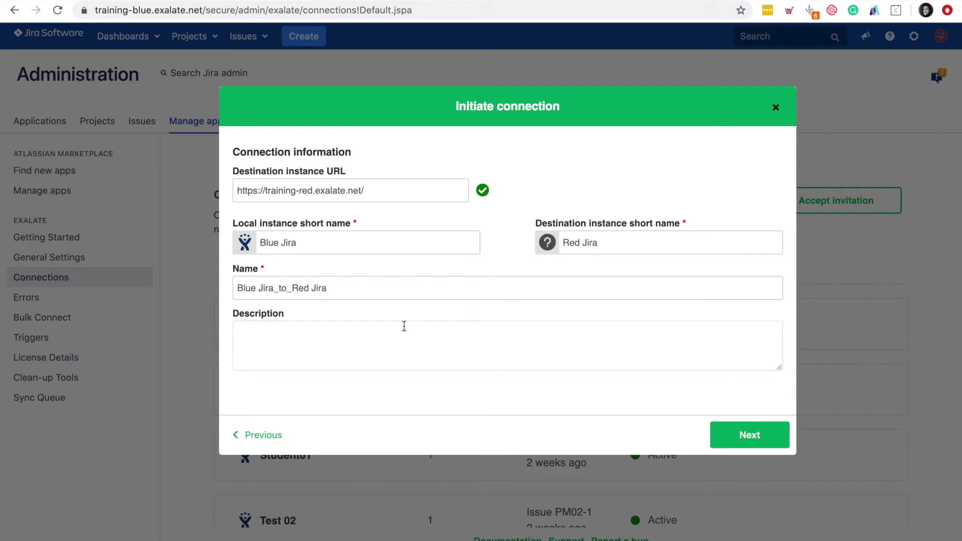
{"action": "left_click", "coordinate": [392, 332]}
{"action": "type", "text": "Demo 0"}
{"action": "type", "text": "1"}
{"action": "left_click", "coordinate": [748, 437]}
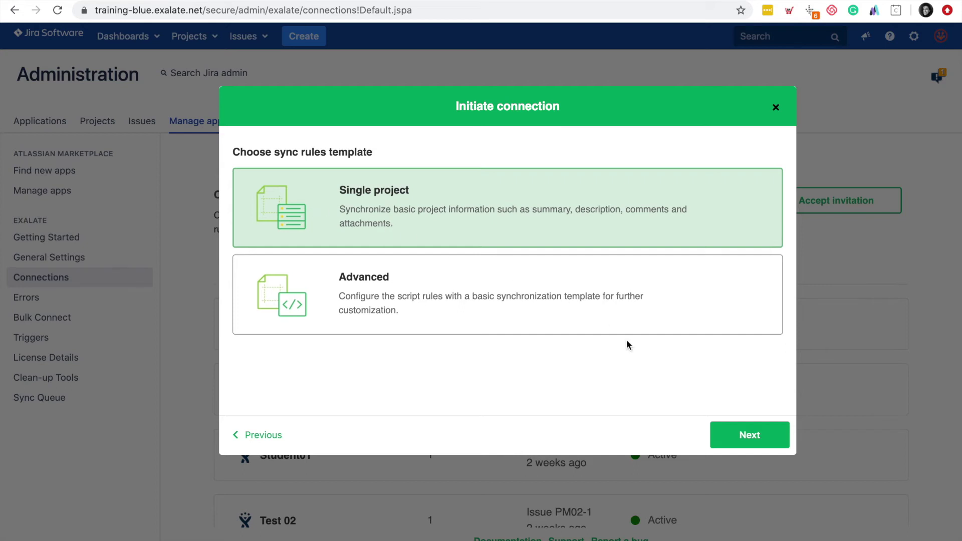
Use the Single project template with Project Student 01, initiate, and copy the invitation code.
{"action": "left_click", "coordinate": [749, 438]}
{"action": "left_click", "coordinate": [354, 227]}
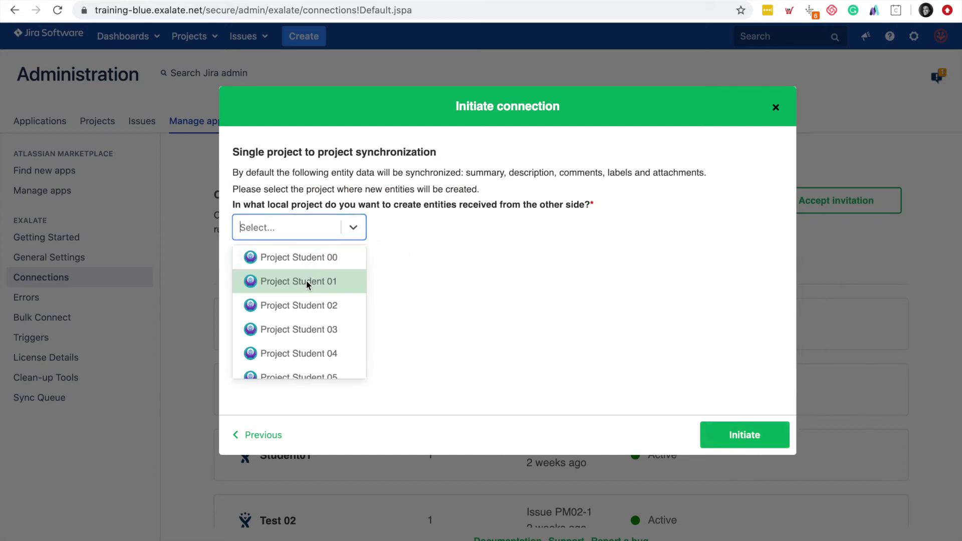
{"action": "left_click", "coordinate": [271, 283]}
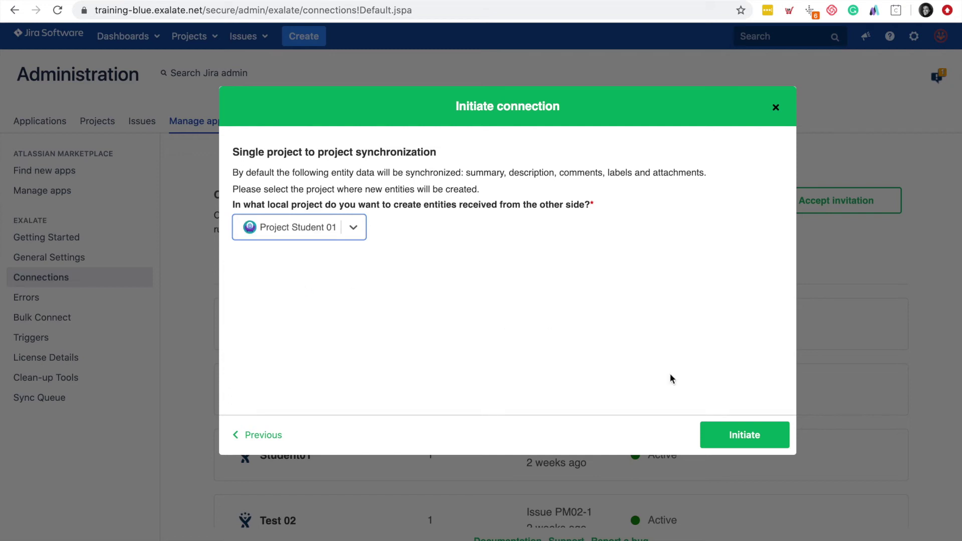
{"action": "left_click", "coordinate": [749, 436]}
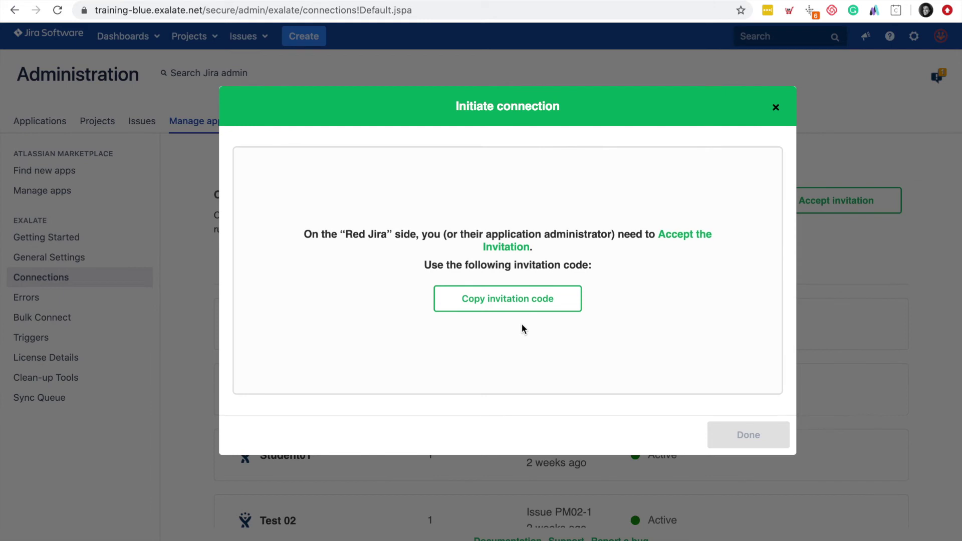
{"action": "left_click", "coordinate": [505, 300]}
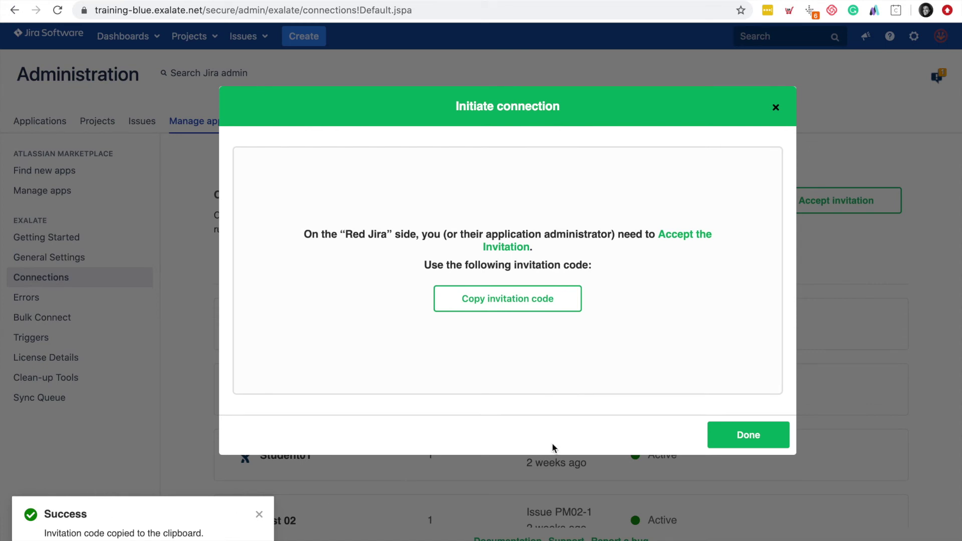
Close the finished Blue-side connection setup and switch to the Red Jira instance.
{"action": "left_click", "coordinate": [748, 435]}
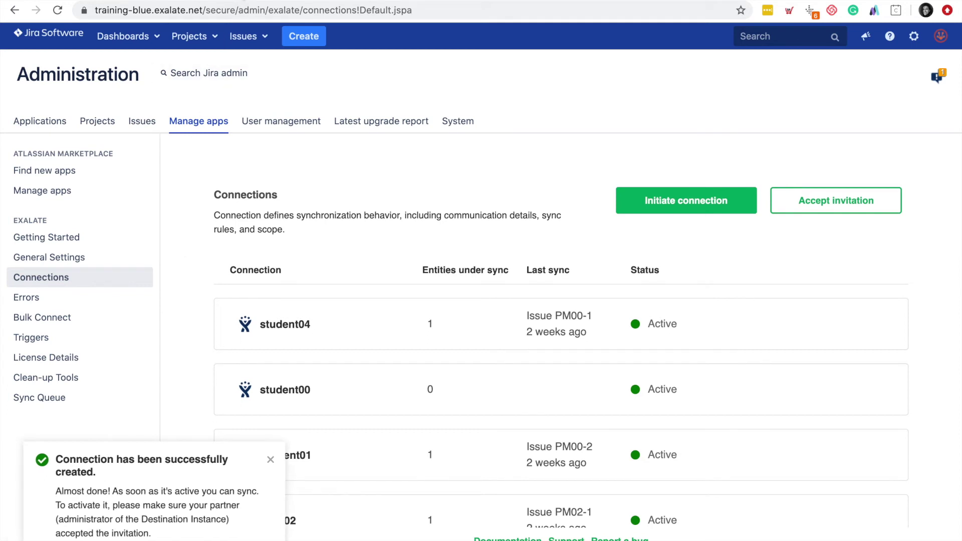
{"action": "key", "text": "ctrl+Tab"}
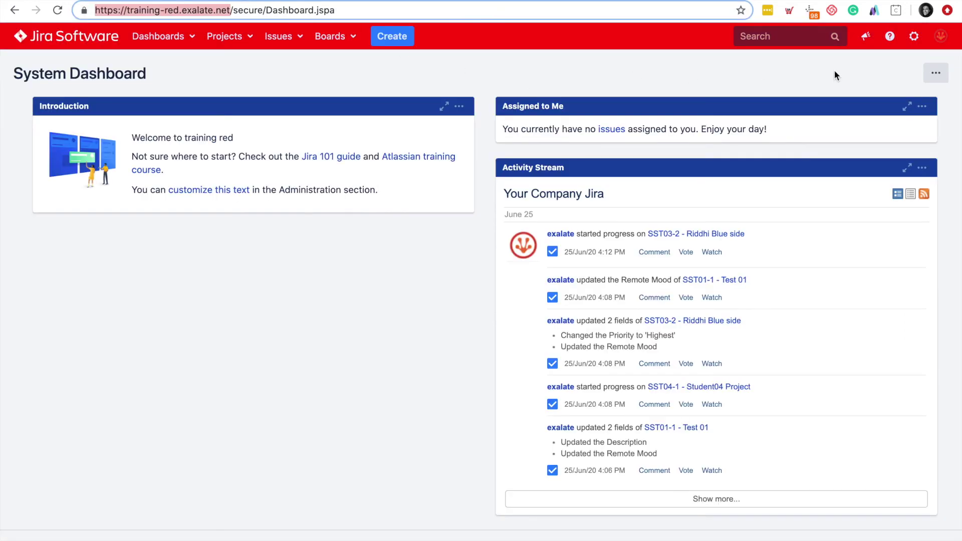
On Red Jira, go from the gear menu's Manage apps to Exalate Connections.
{"action": "left_click", "coordinate": [913, 37]}
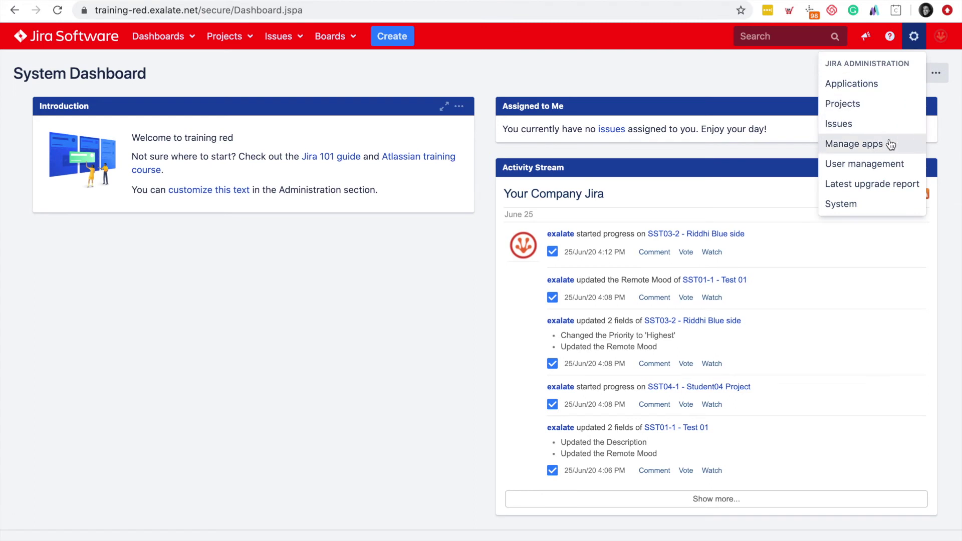
{"action": "left_click", "coordinate": [854, 143]}
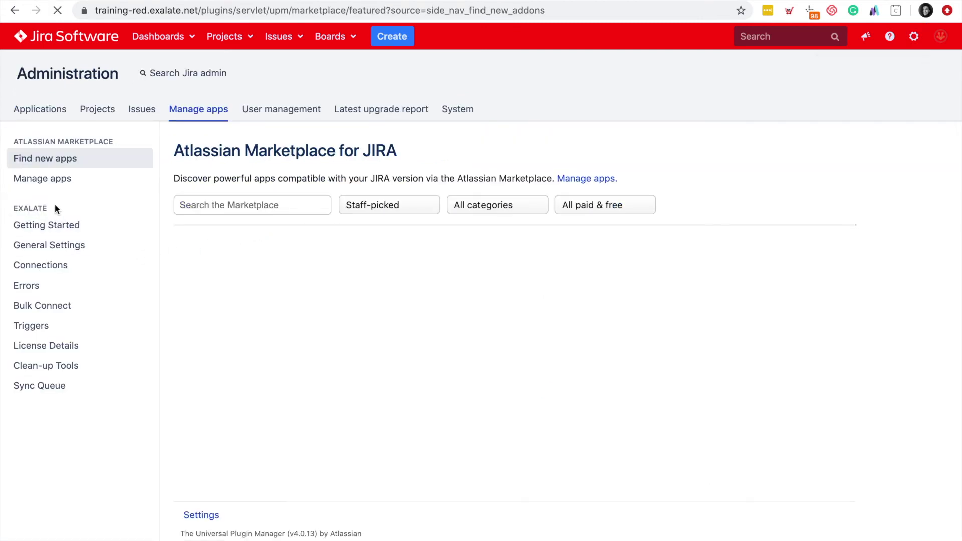
{"action": "left_click", "coordinate": [40, 266]}
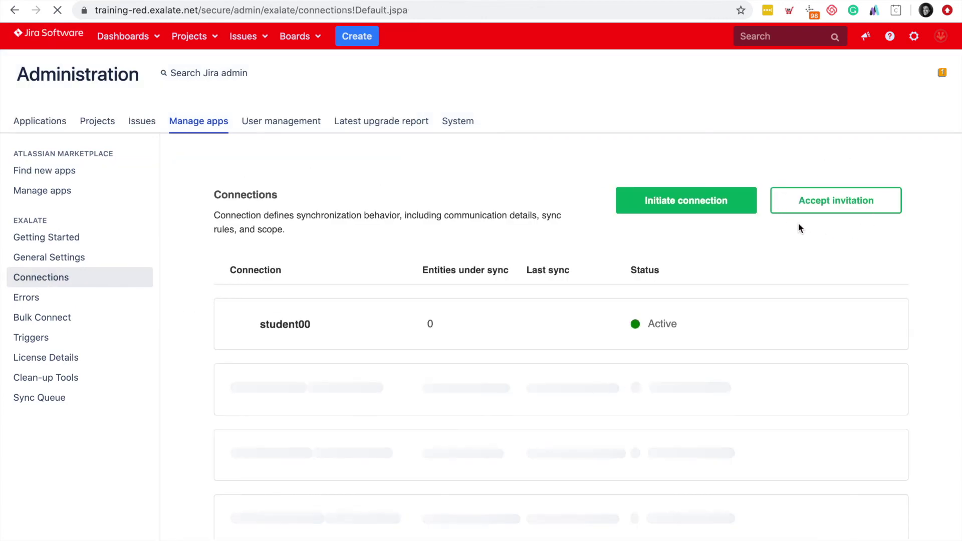
Accept the pasted invitation code using Single project sync with Scrum Student 01 as local project.
{"action": "left_click", "coordinate": [837, 204]}
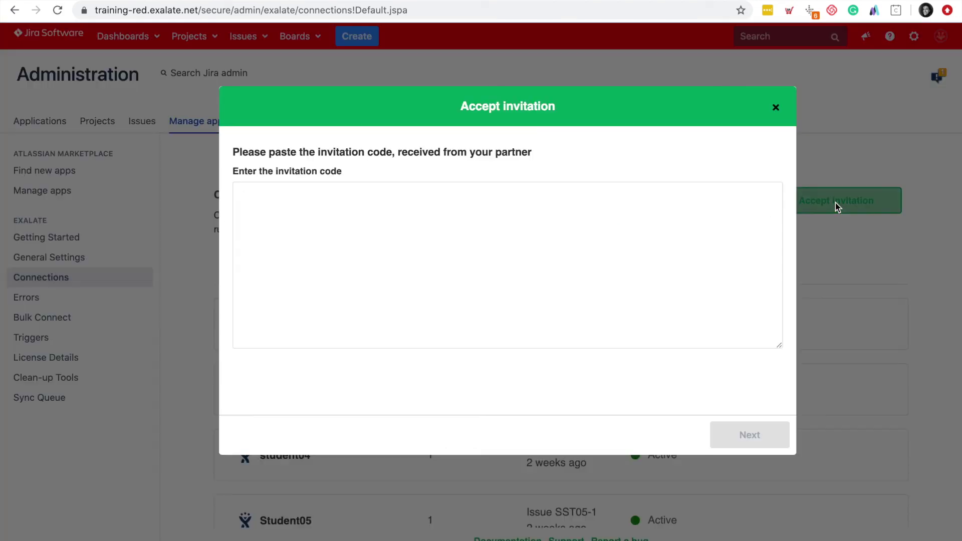
{"action": "key", "text": "ctrl+v"}
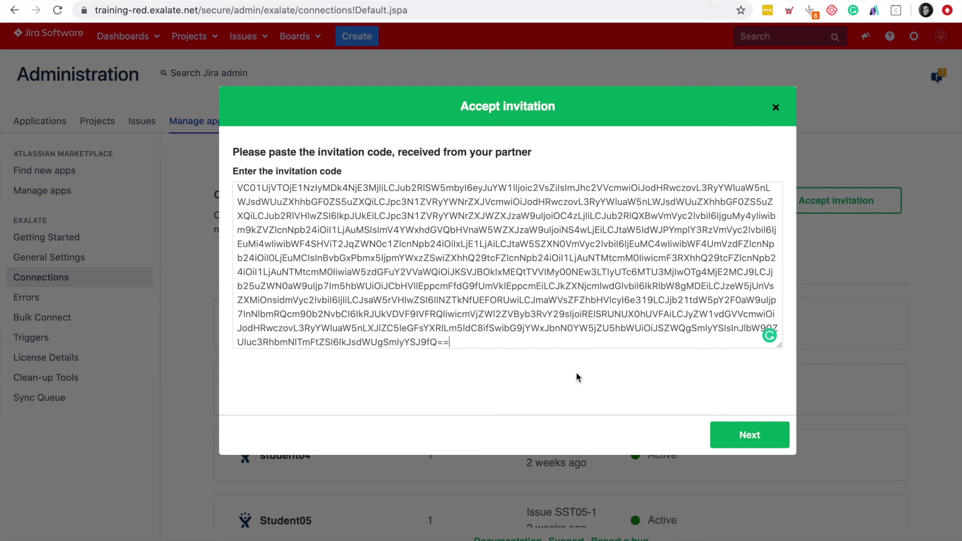
{"action": "left_click", "coordinate": [746, 444]}
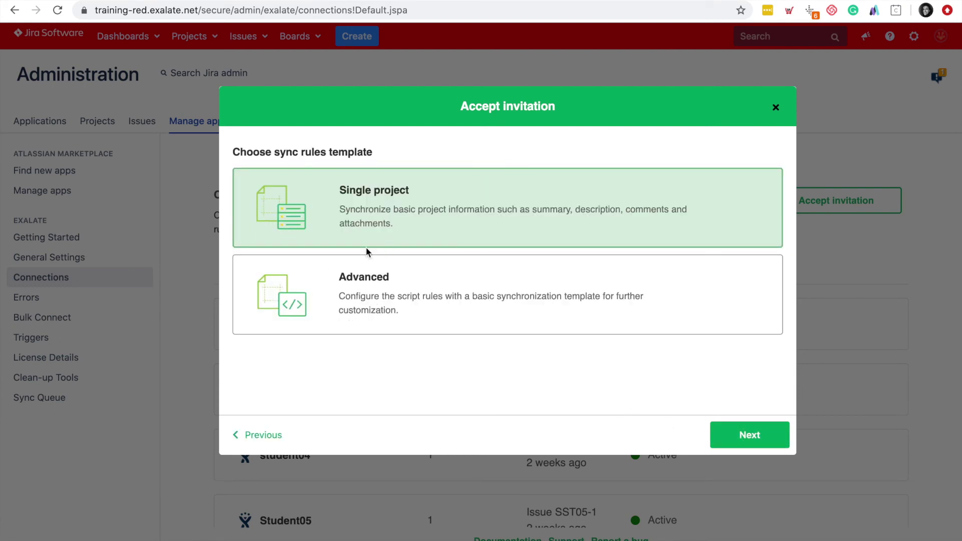
{"action": "left_click", "coordinate": [756, 435]}
{"action": "left_click", "coordinate": [359, 231]}
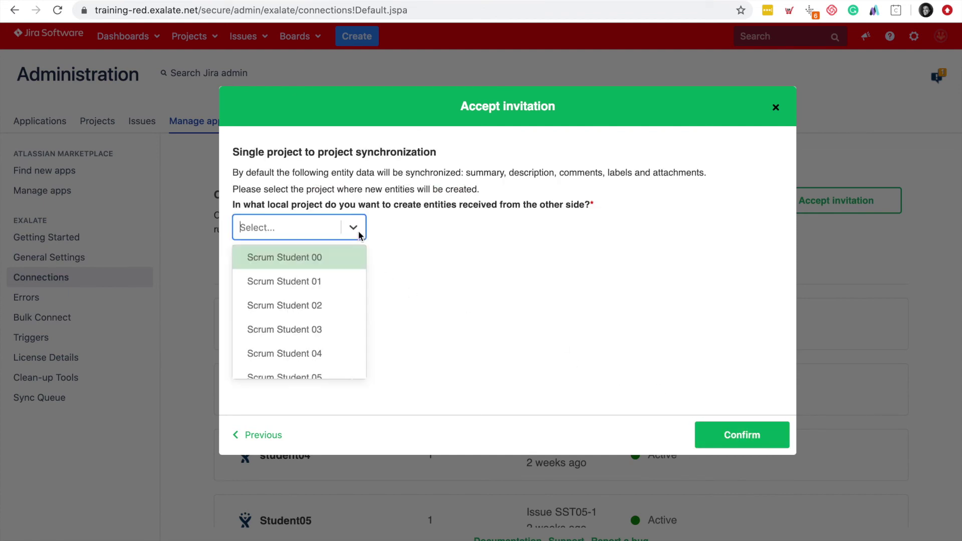
{"action": "left_click", "coordinate": [317, 278]}
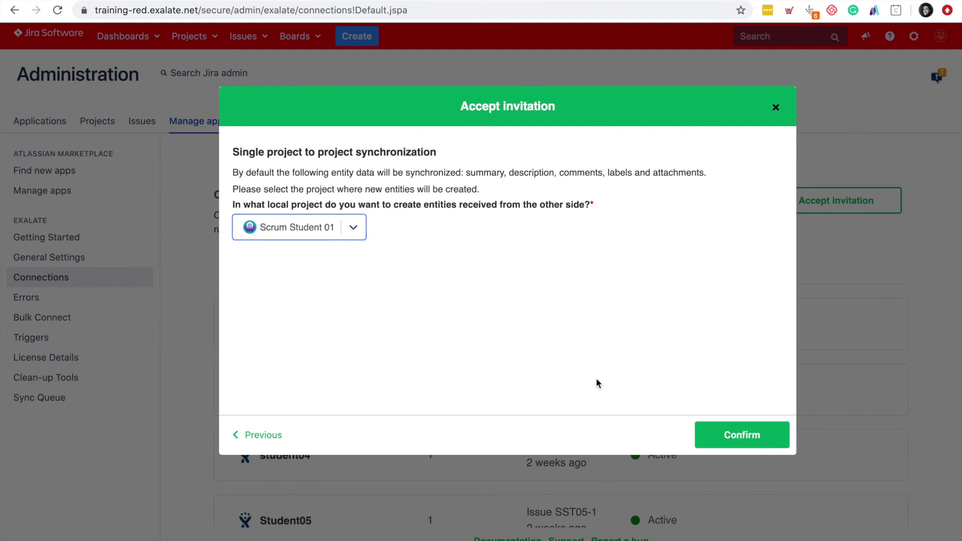
{"action": "left_click", "coordinate": [741, 433]}
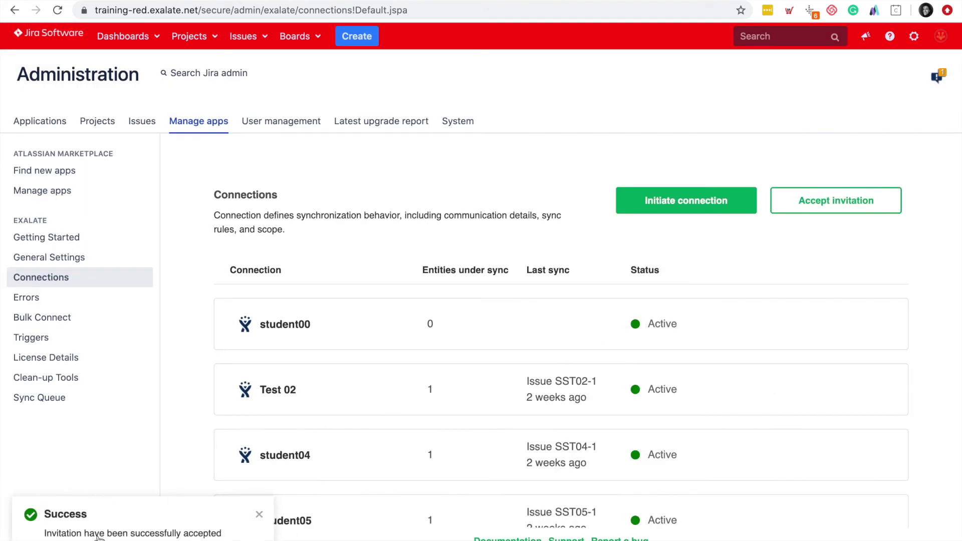
{"action": "mouse_move", "coordinate": [451, 324]}
{"action": "scroll", "coordinate": [450, 399], "scroll_direction": "down", "scroll_amount": 3}
{"action": "scroll", "coordinate": [450, 400], "scroll_direction": "down", "scroll_amount": 3}
{"action": "scroll", "coordinate": [450, 399], "scroll_direction": "down", "scroll_amount": 3}
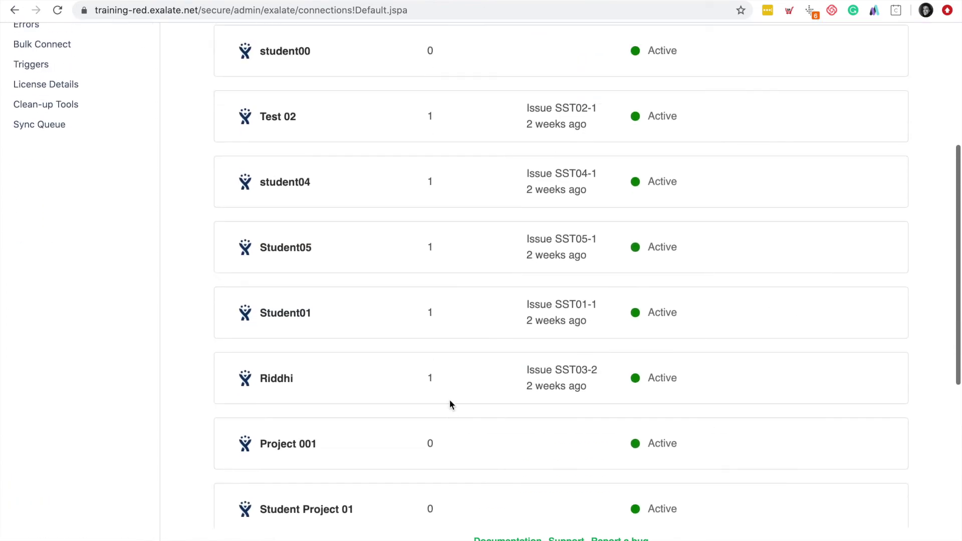
{"action": "scroll", "coordinate": [450, 404], "scroll_direction": "up", "scroll_amount": 3}
{"action": "scroll", "coordinate": [449, 404], "scroll_direction": "up", "scroll_amount": 3}
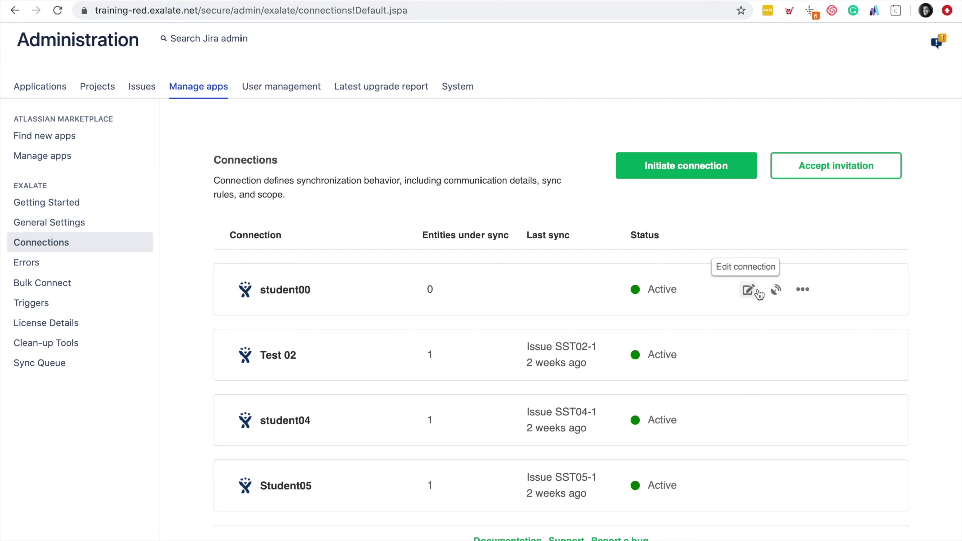
{"action": "mouse_move", "coordinate": [561, 50]}
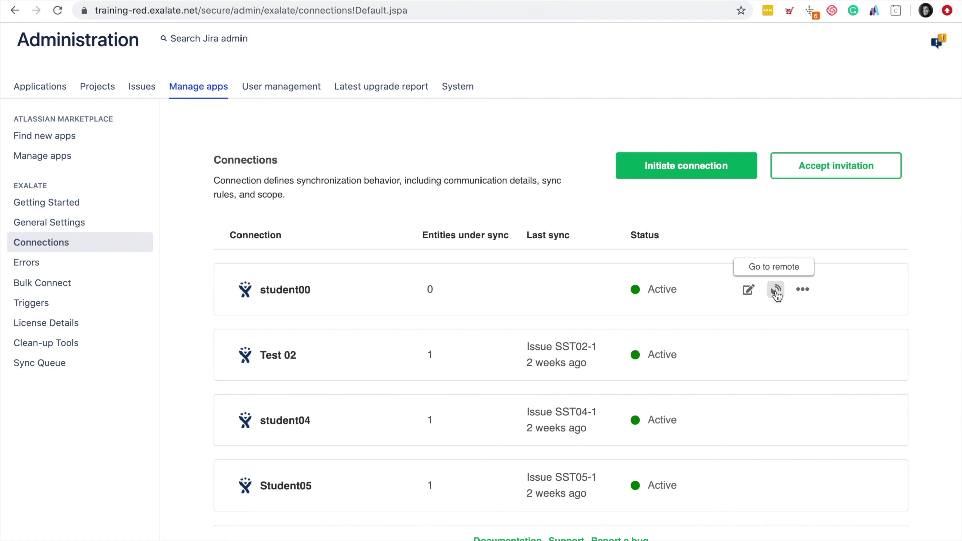
{"action": "left_click", "coordinate": [803, 290]}
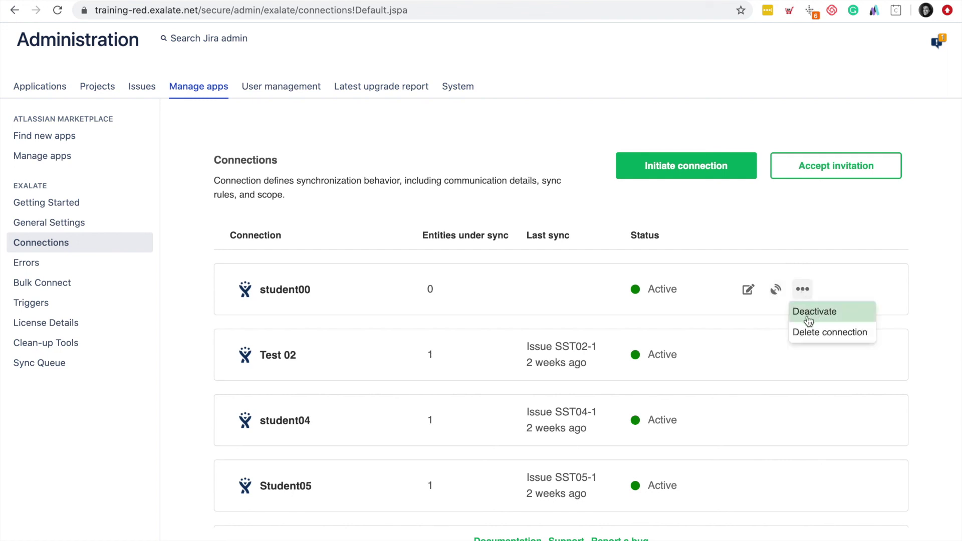
{"action": "left_click", "coordinate": [814, 311]}
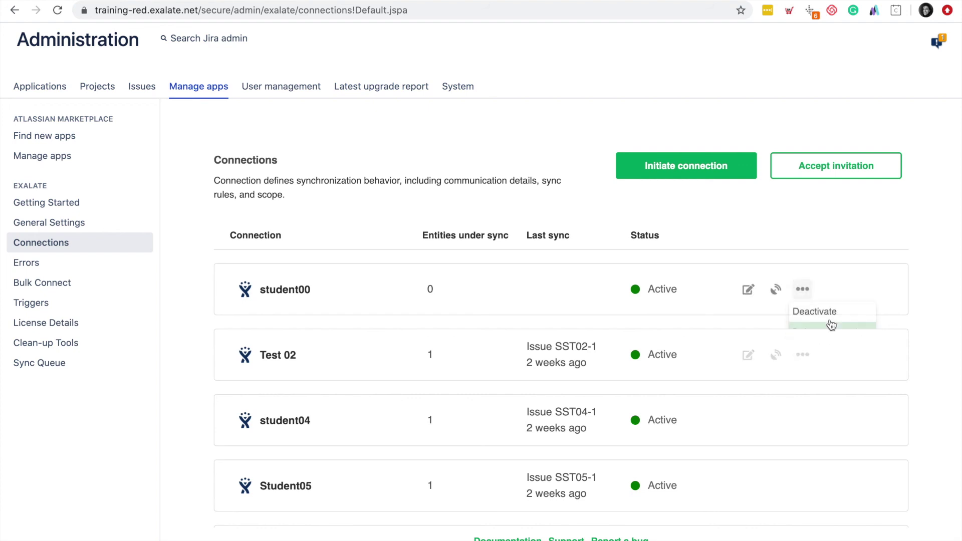
{"action": "left_click", "coordinate": [803, 289]}
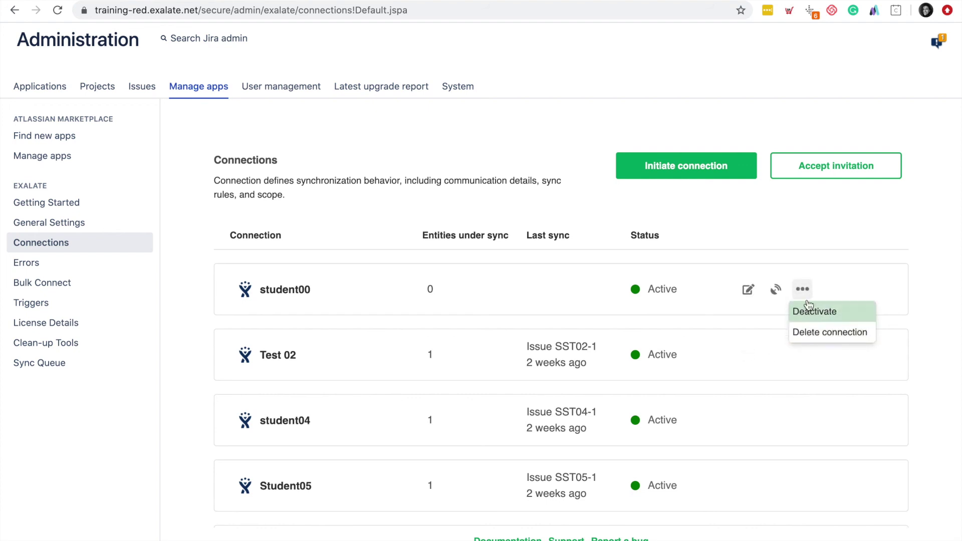
{"action": "left_click", "coordinate": [803, 290]}
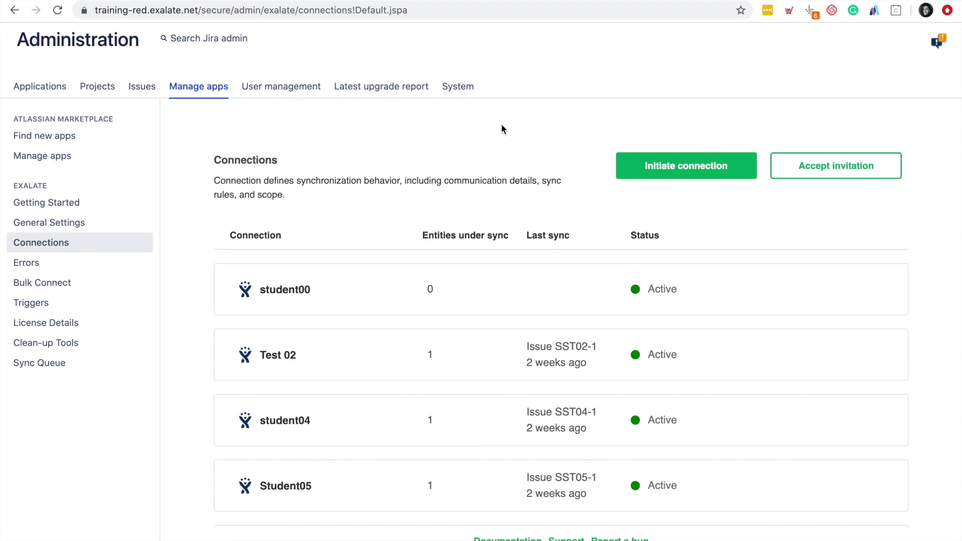